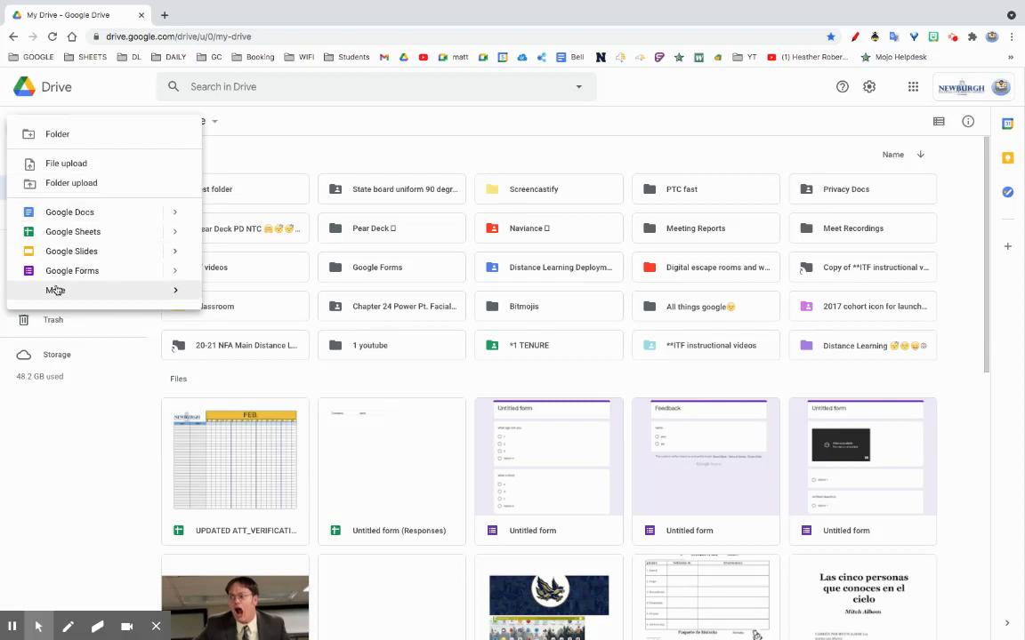
Create a new blank Google Drawings file from Drive
left_click(273, 300)
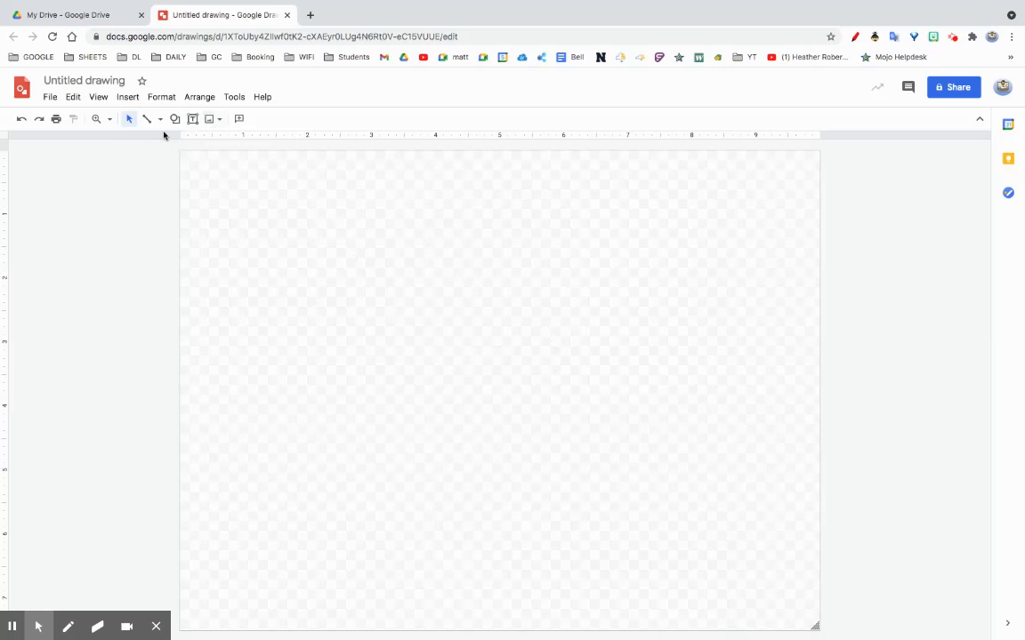
left_click(126, 98)
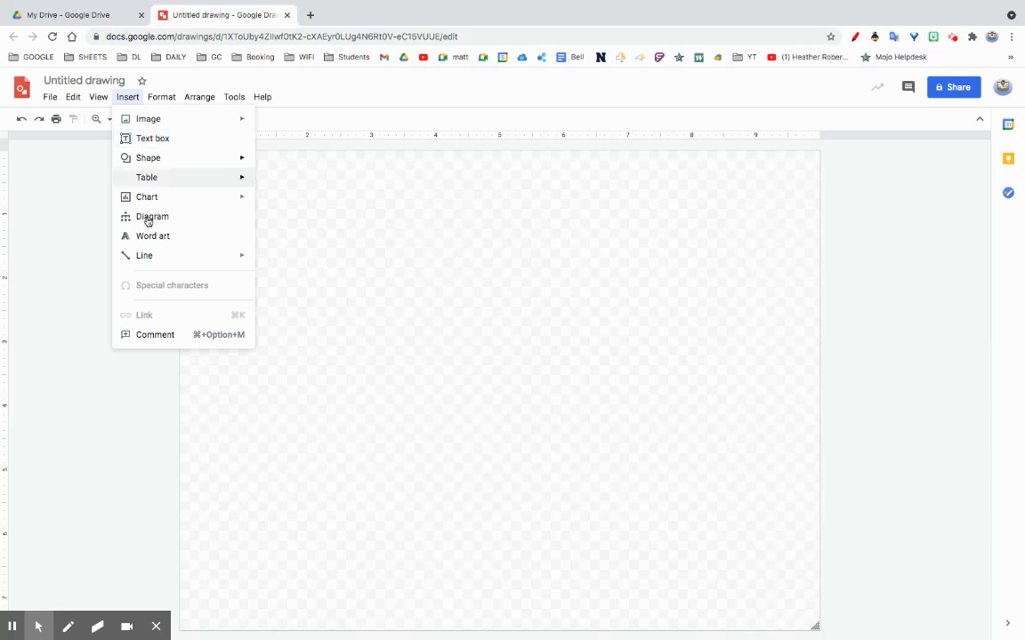
left_click(373, 219)
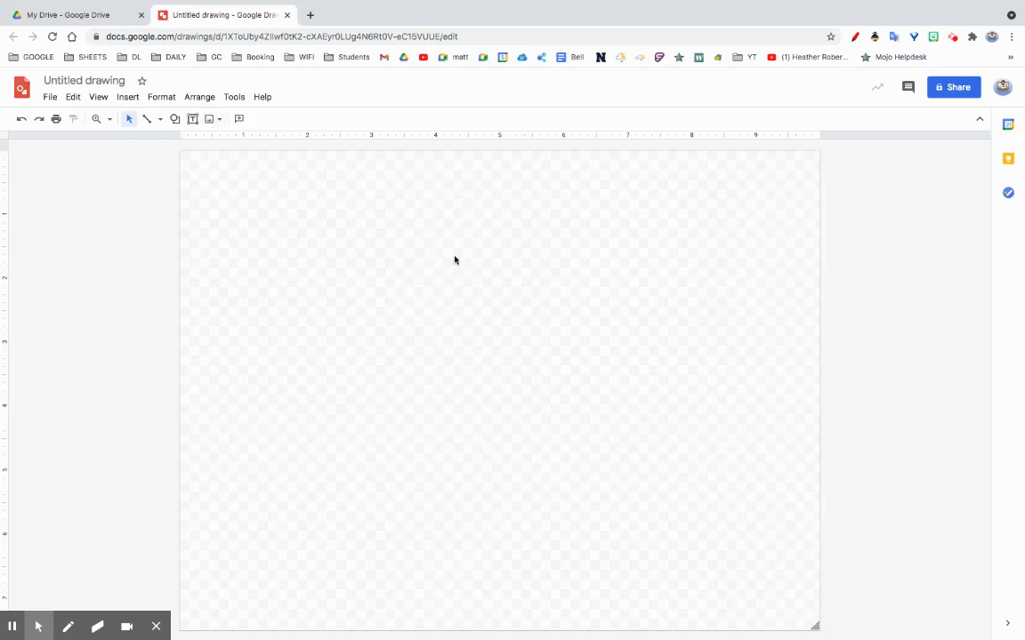
Set the canvas background to the light yellow radial gradient
key("ctrl+shift+f")
right_click(457, 282)
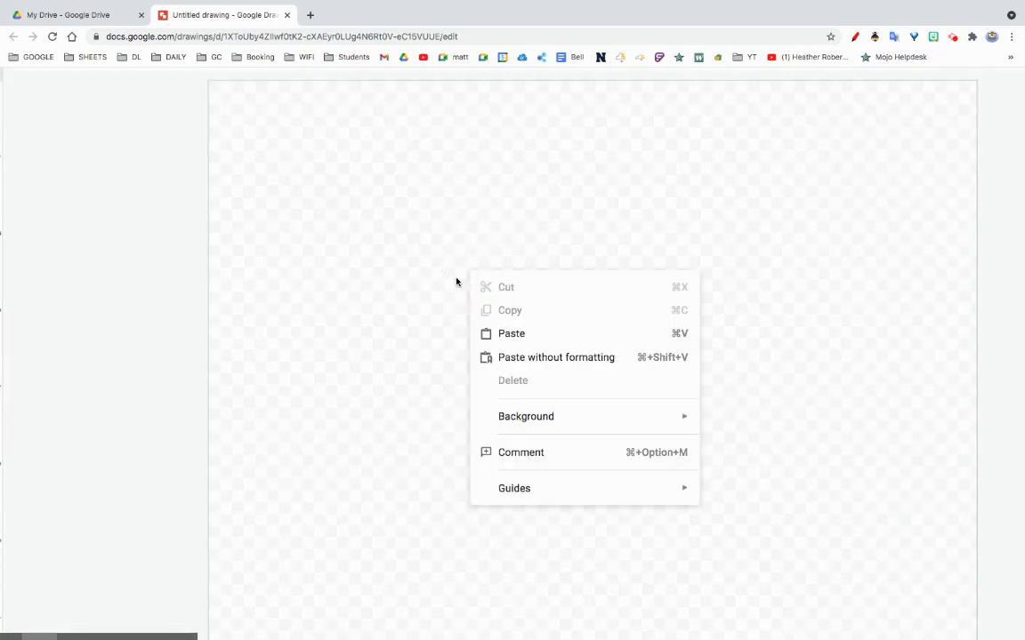
mouse_move(537, 424)
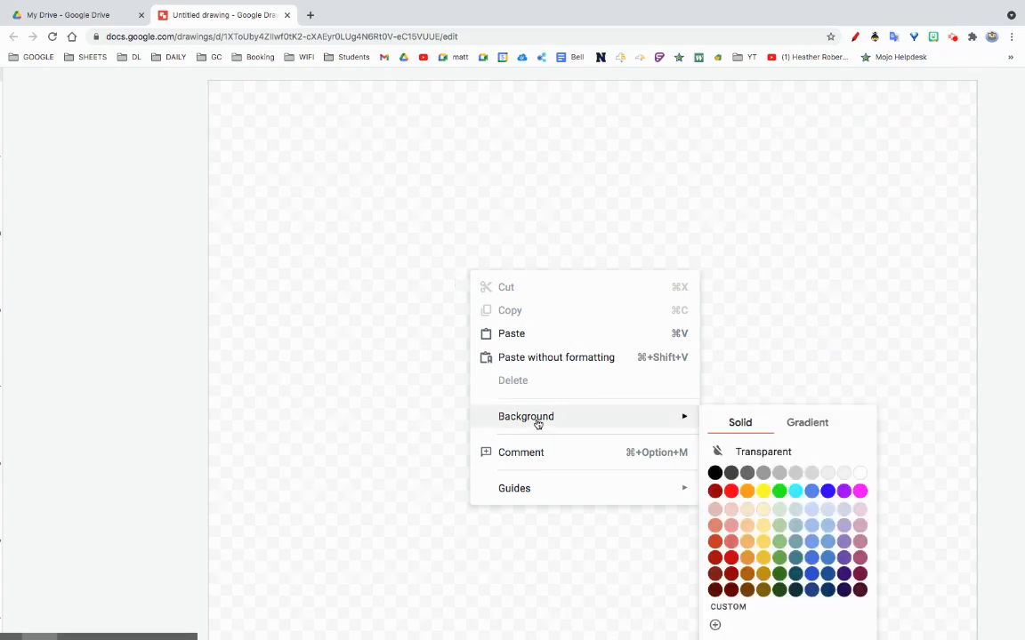
left_click(810, 426)
left_click(755, 525)
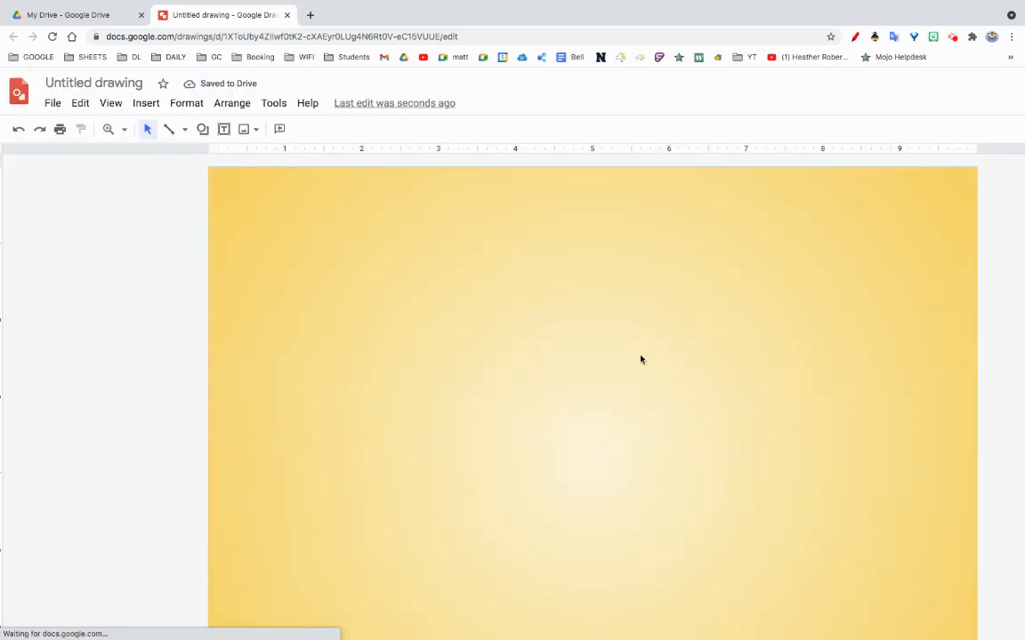
right_click(551, 297)
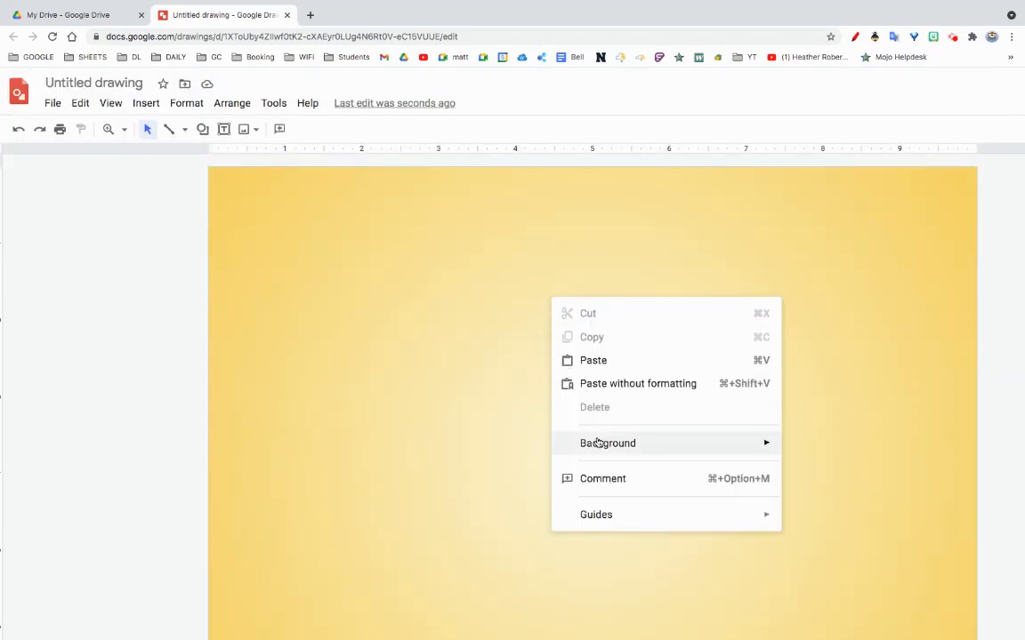
mouse_move(598, 443)
left_click(529, 366)
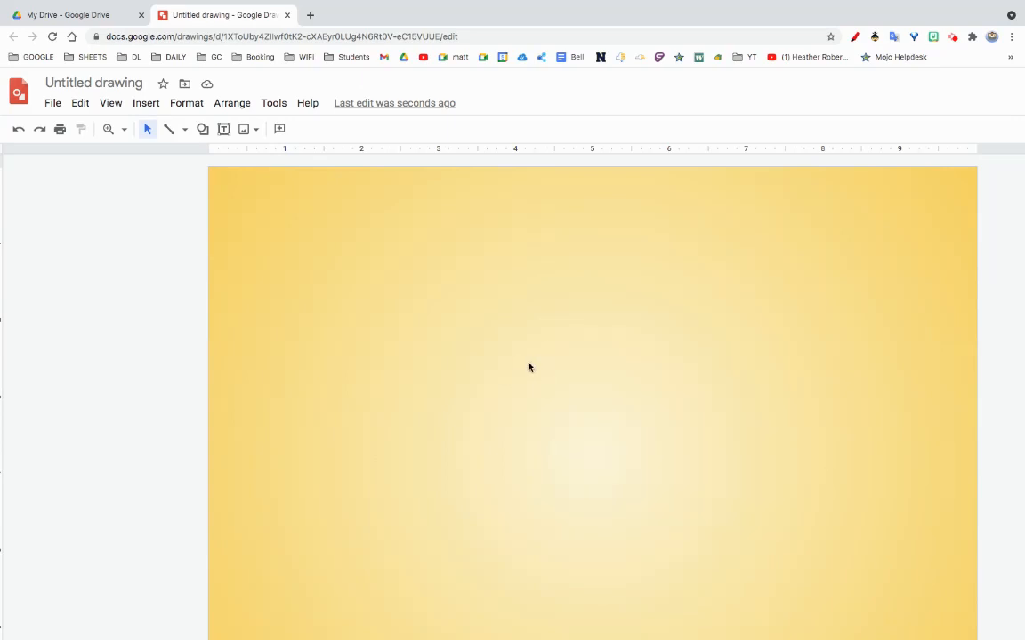
Draw a triangle from three separate straight lines in the upper part of the canvas with the Line tool
left_click(173, 132)
left_click(184, 131)
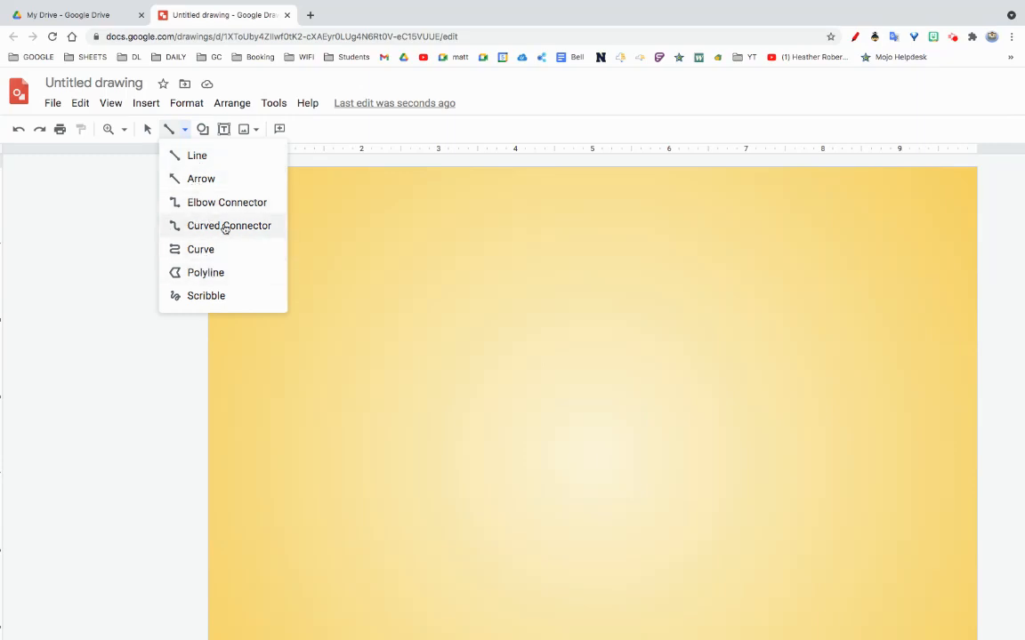
left_click(197, 159)
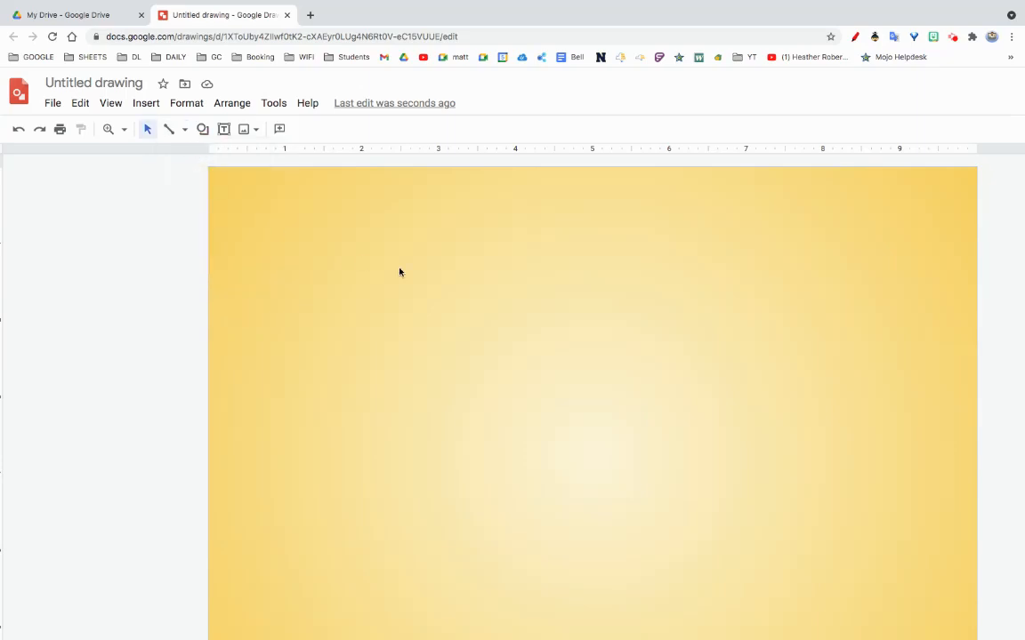
left_click(184, 130)
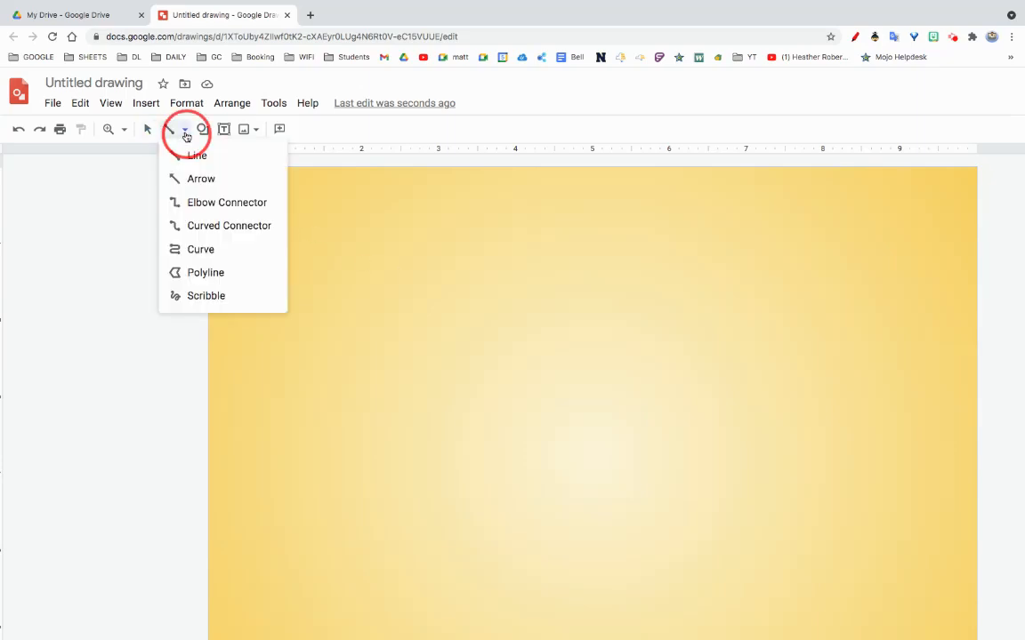
left_click(179, 158)
left_click_drag(387, 243, 469, 298)
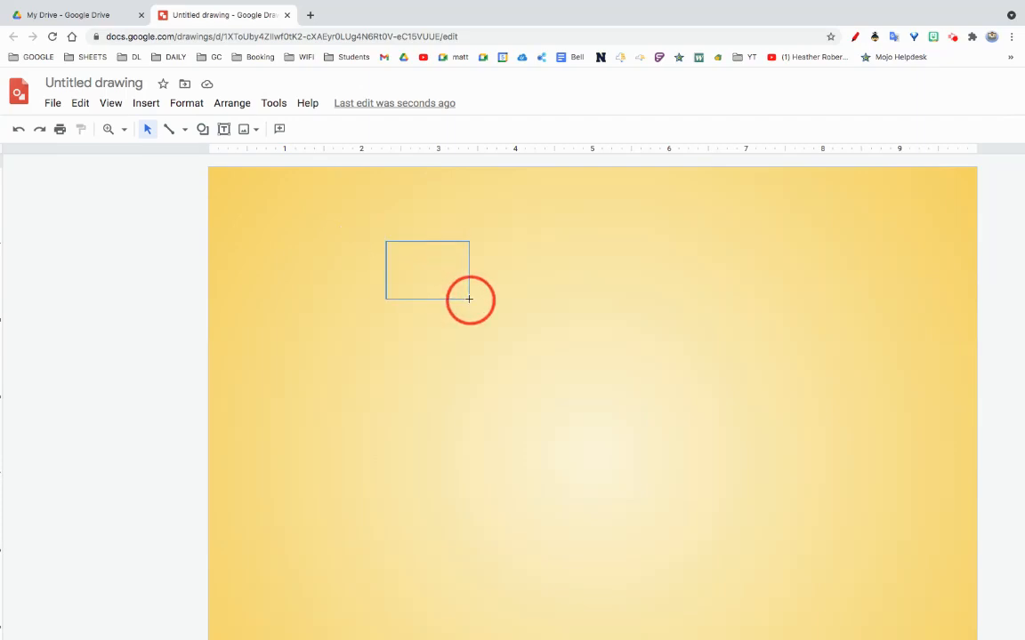
left_click_drag(468, 298, 292, 213)
left_click(178, 130)
left_click(195, 152)
mouse_move(298, 212)
left_mouse_down()
mouse_move(371, 242)
mouse_move(636, 308)
mouse_move(512, 365)
mouse_move(345, 400)
mouse_move(300, 219)
left_mouse_up()
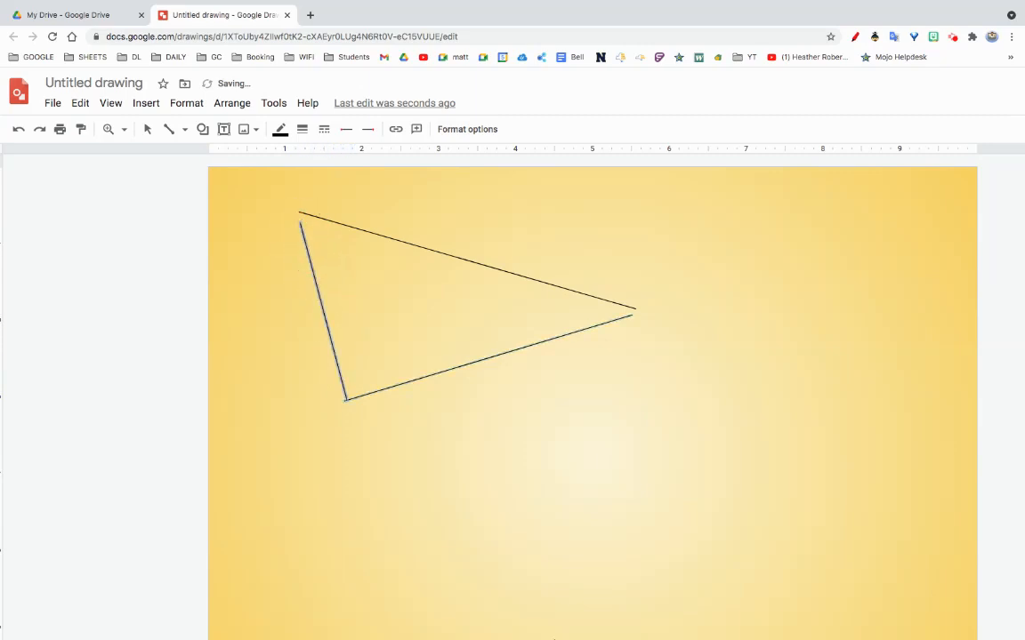
Undo the three drawn lines
left_click(18, 131)
left_click(18, 131)
left_click(17, 132)
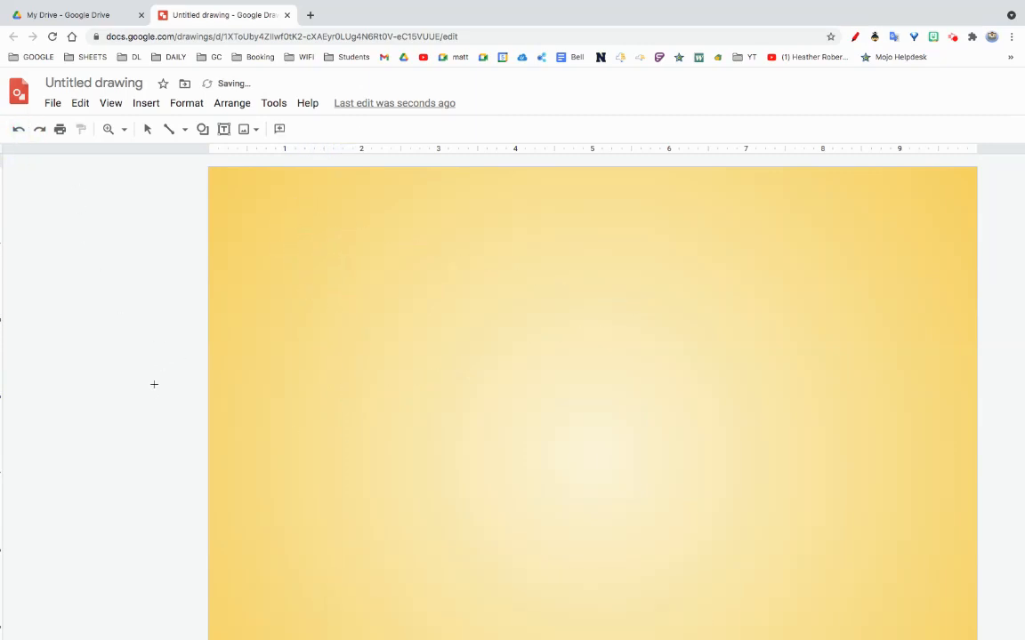
Draw a wide bevel shape about 8 by 2 inches across the upper part of the canvas
left_click(204, 133)
mouse_move(229, 159)
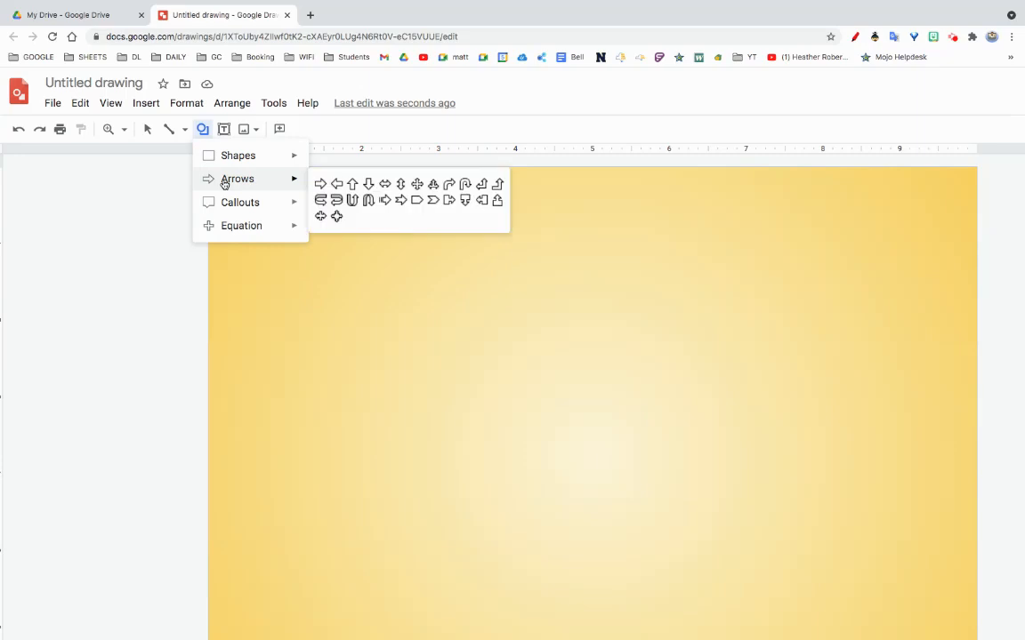
mouse_move(225, 203)
mouse_move(232, 233)
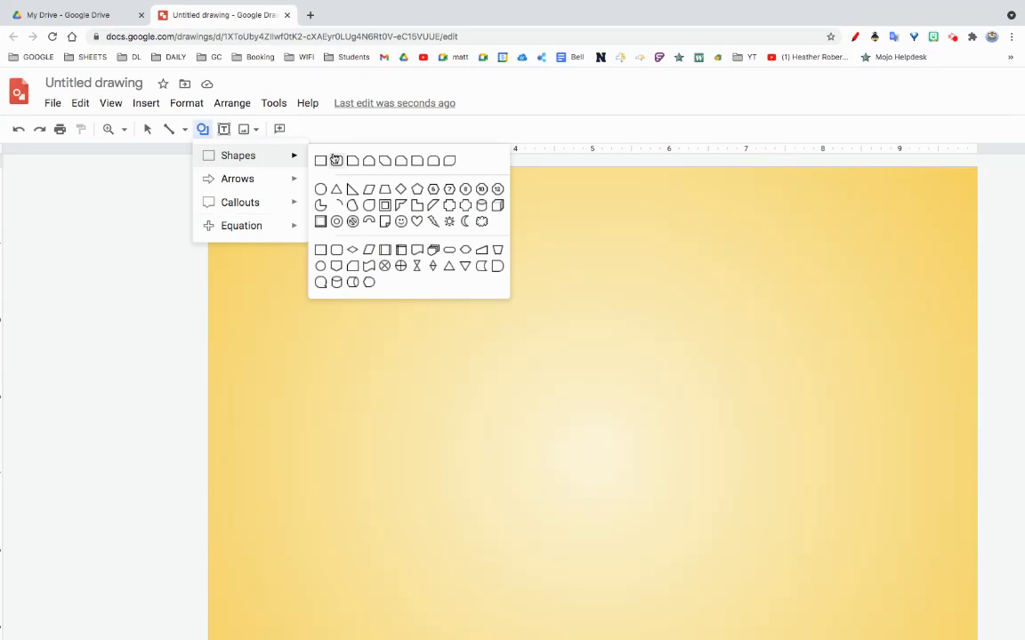
left_click(321, 223)
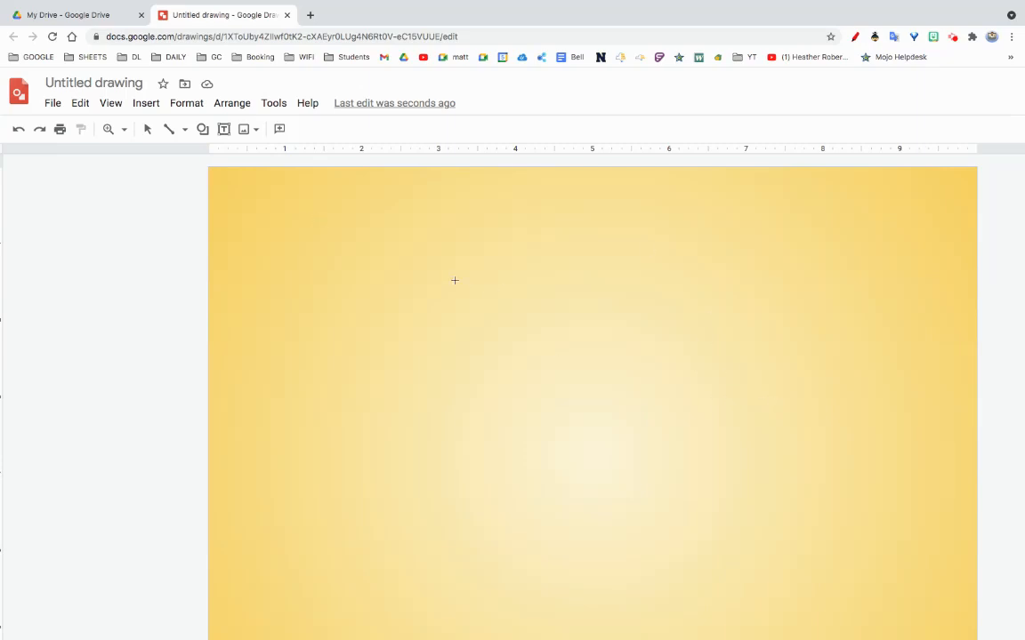
left_click(291, 196)
left_click_drag(291, 196, 917, 348)
left_click(446, 425)
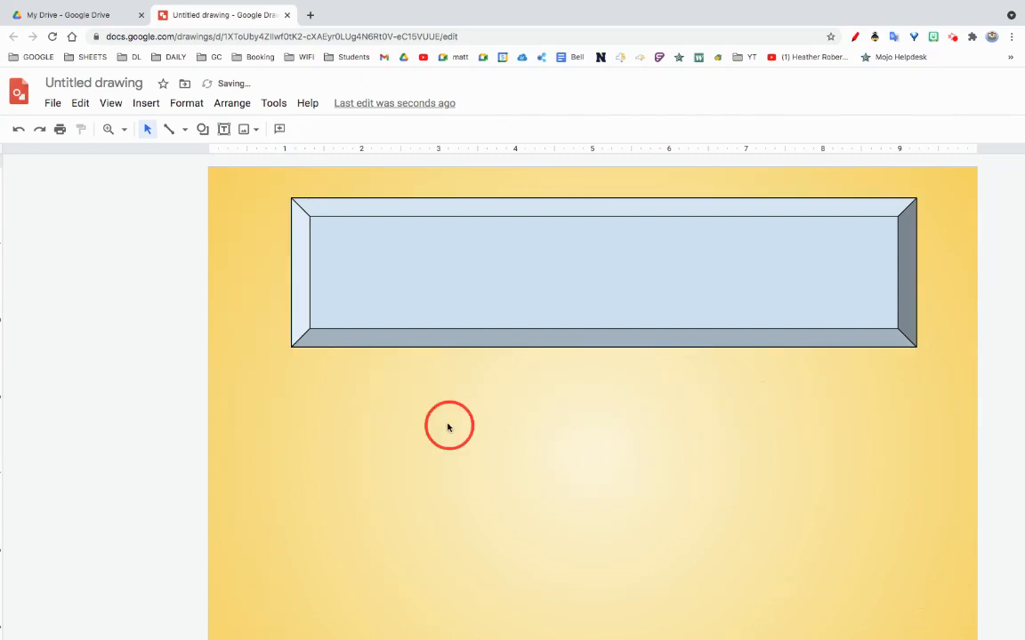
Fill the bevel shape with the light green radial gradient after trying the light yellow linear one
left_click(461, 267)
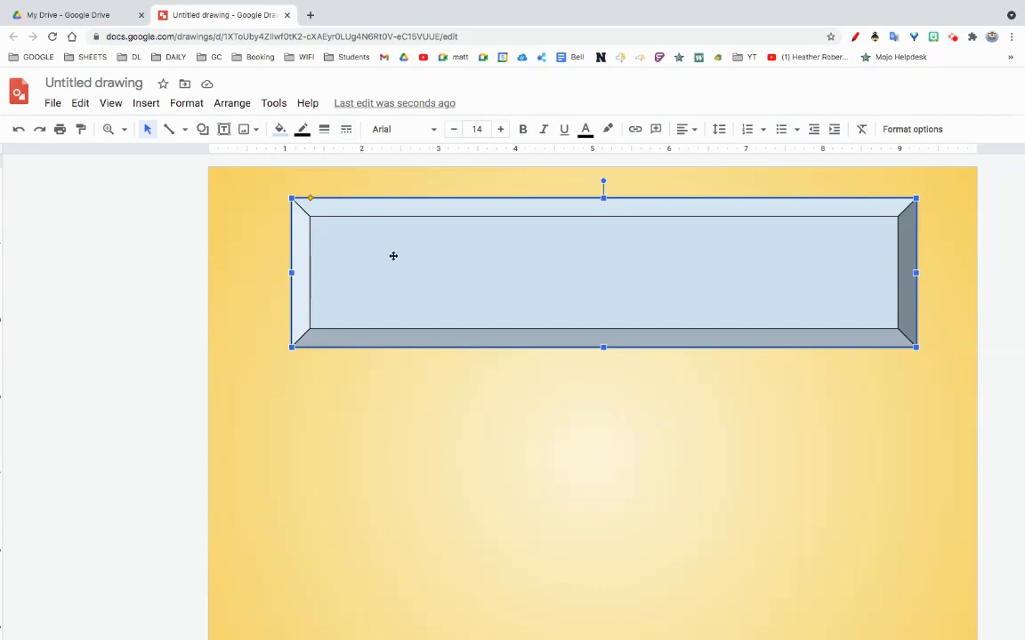
left_click(279, 130)
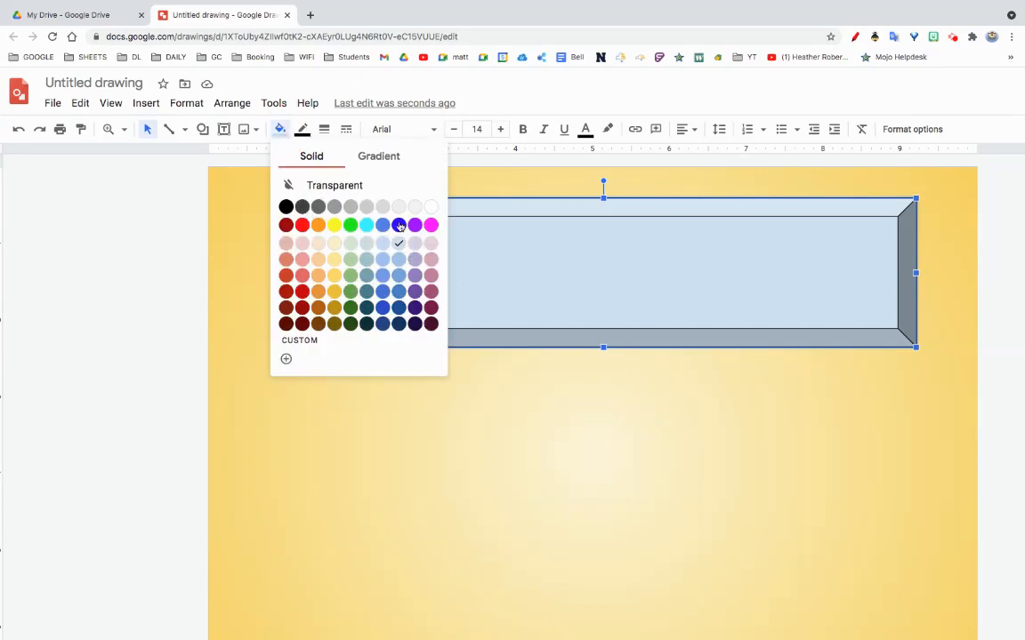
left_click(378, 156)
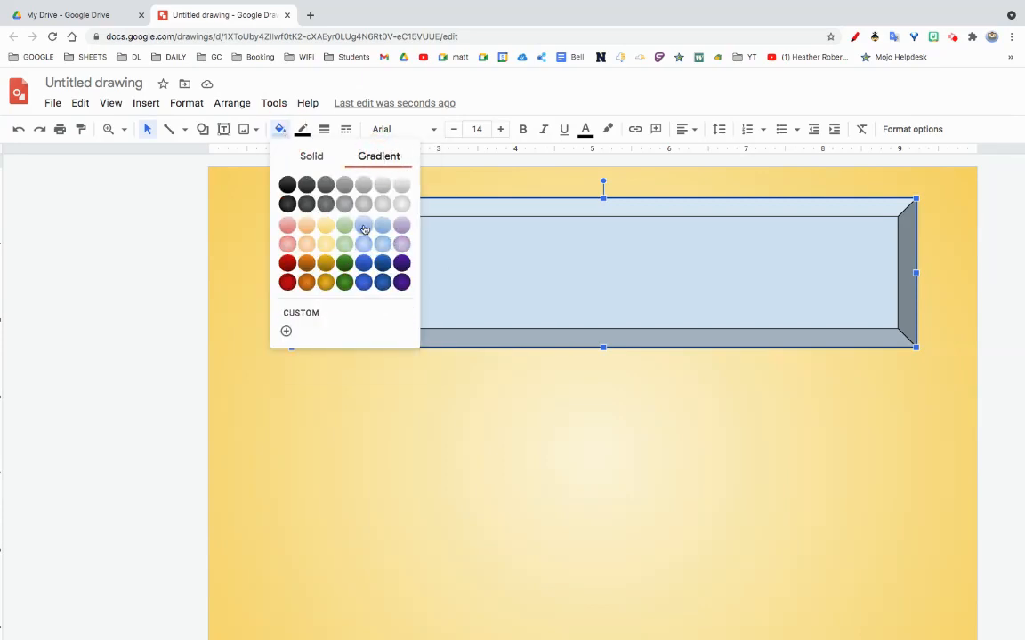
left_click(326, 226)
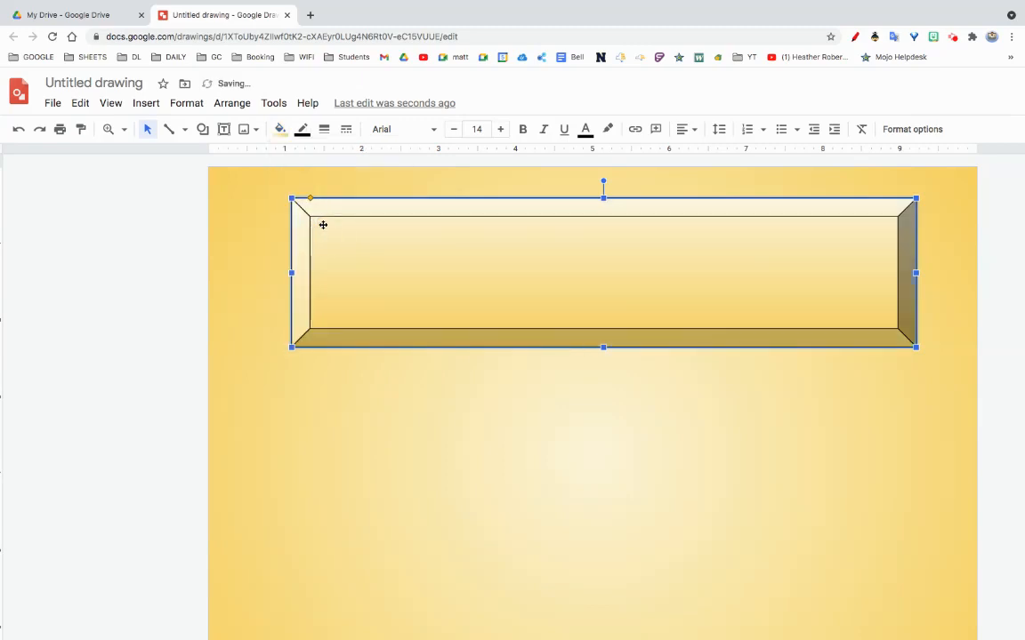
left_click(279, 129)
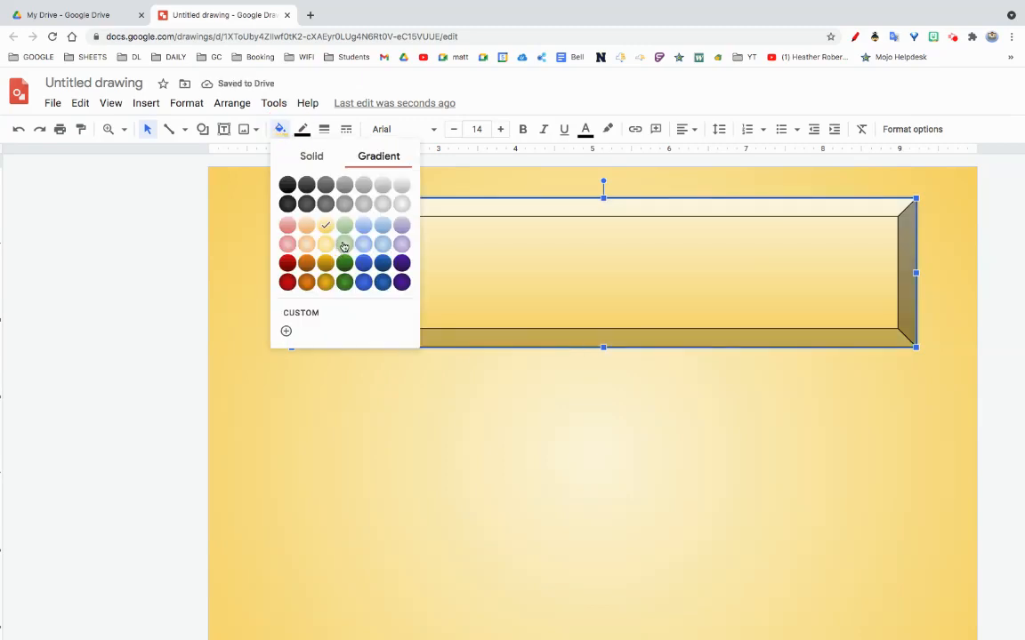
left_click(343, 242)
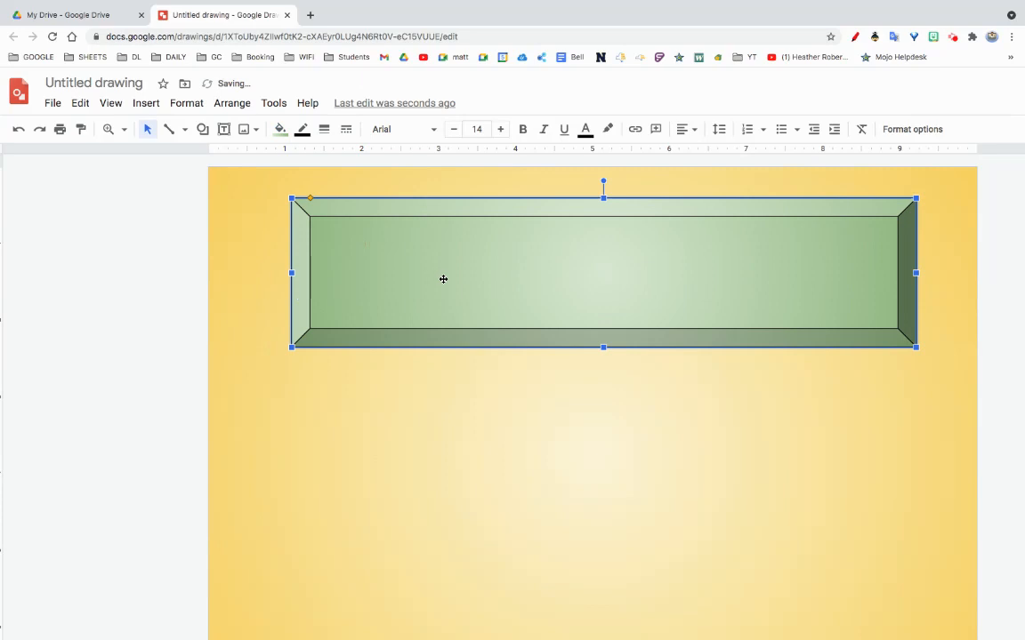
Set the bevel shape's border colour to red and its weight to 4px after trying 24px
left_click(301, 131)
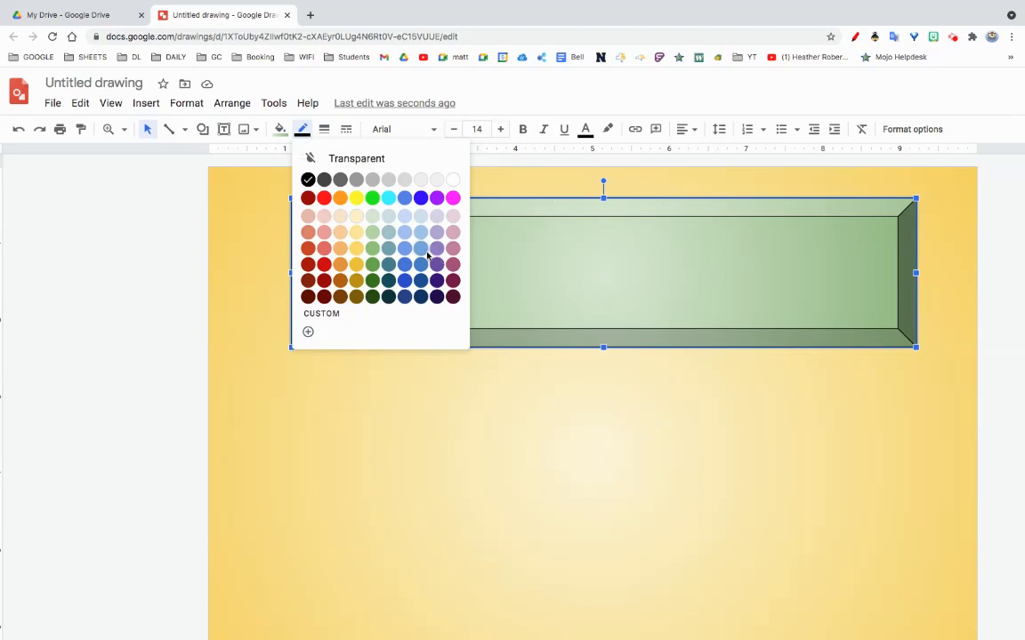
left_click(324, 198)
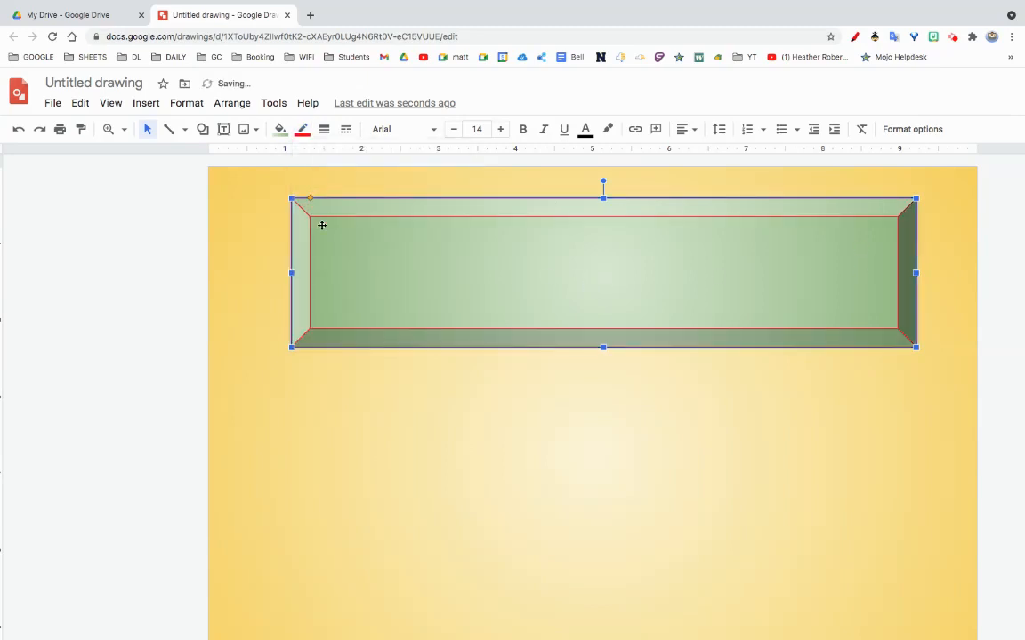
left_click(324, 132)
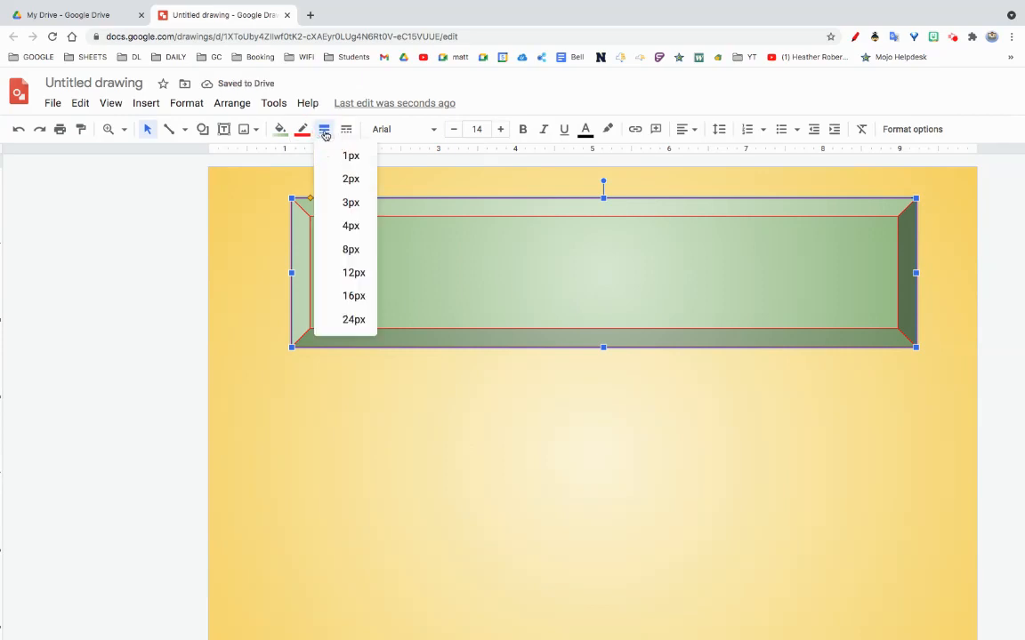
left_click(353, 320)
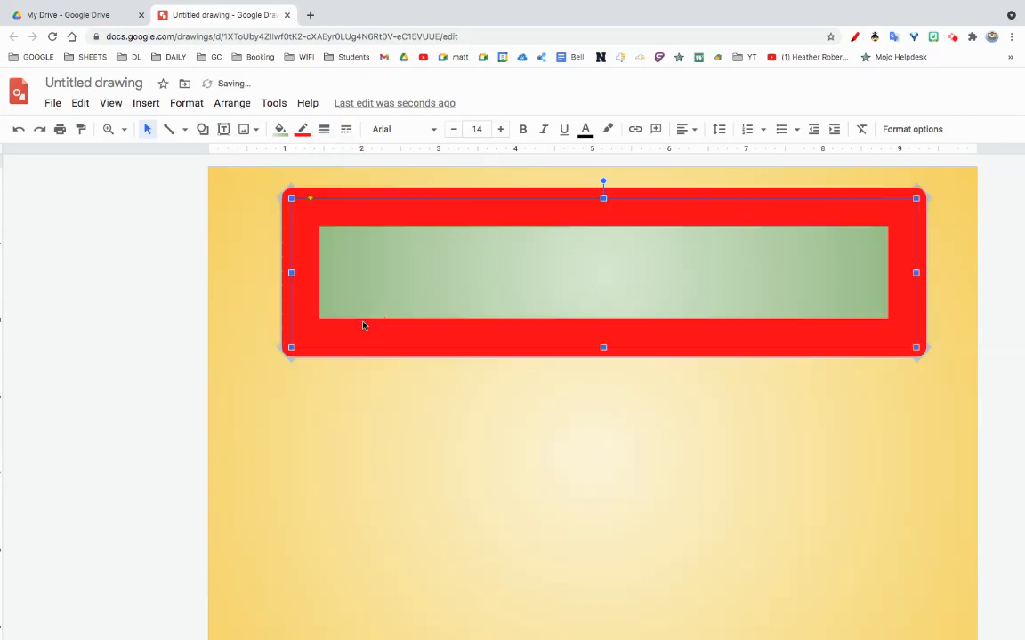
left_click(325, 130)
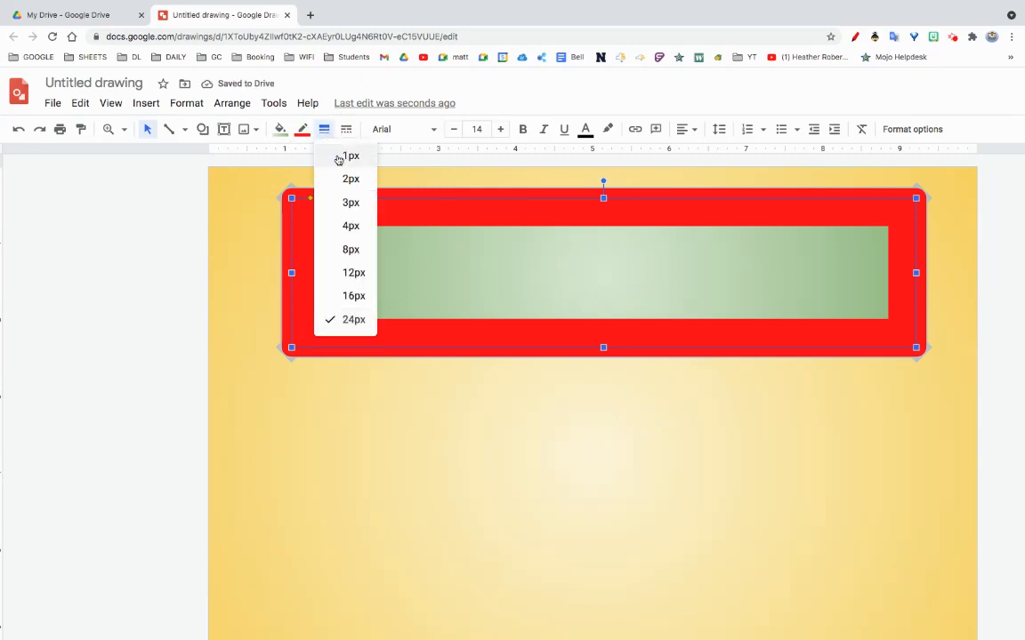
left_click(351, 226)
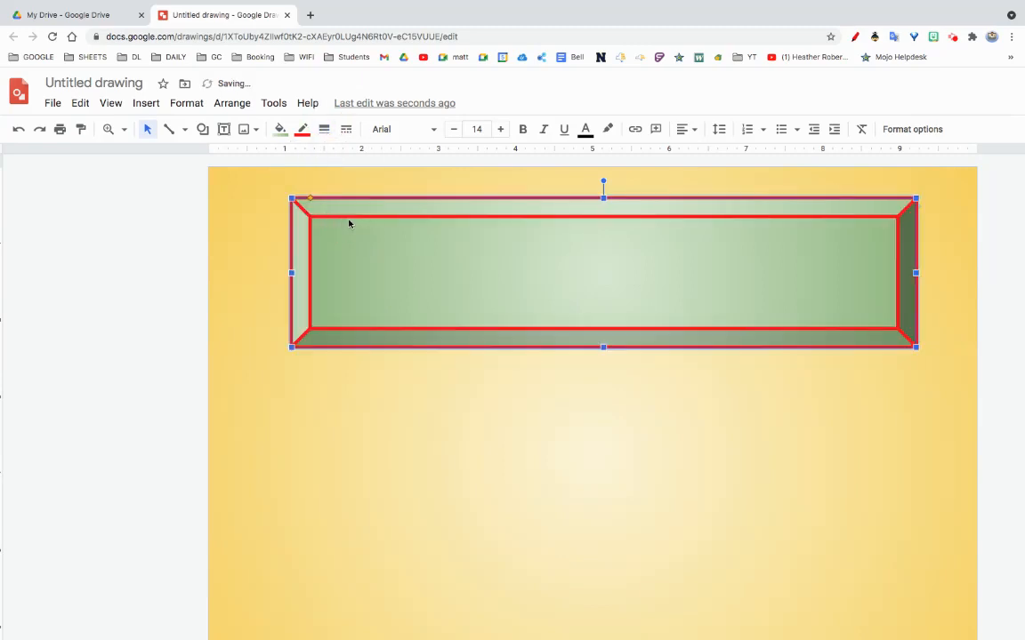
Try a long-dash border on the bevel shape and restore the solid line style
left_click(492, 405)
left_click(402, 264)
left_click(347, 131)
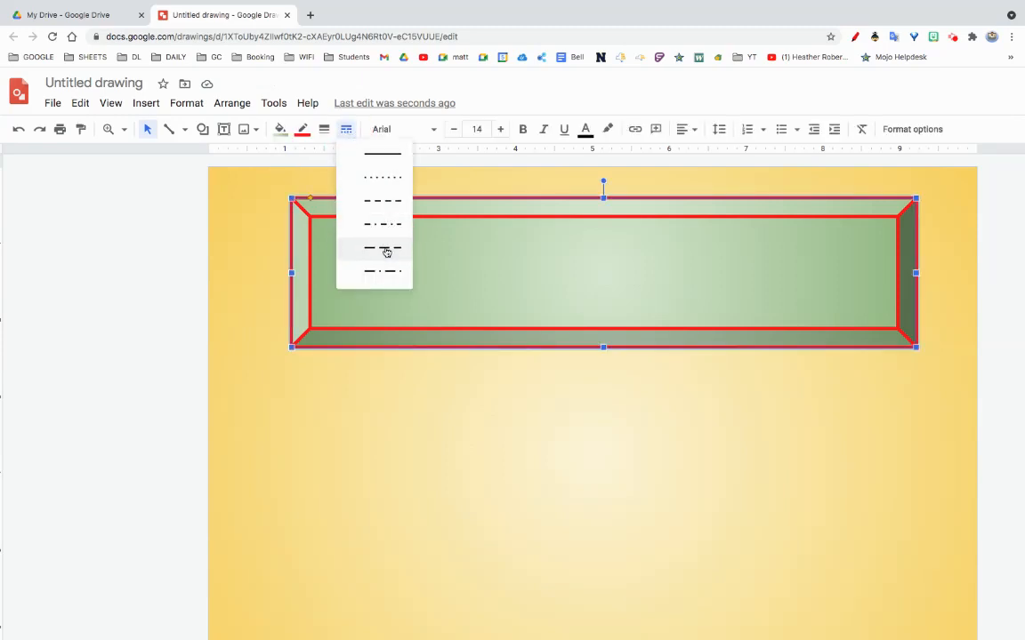
left_click(386, 249)
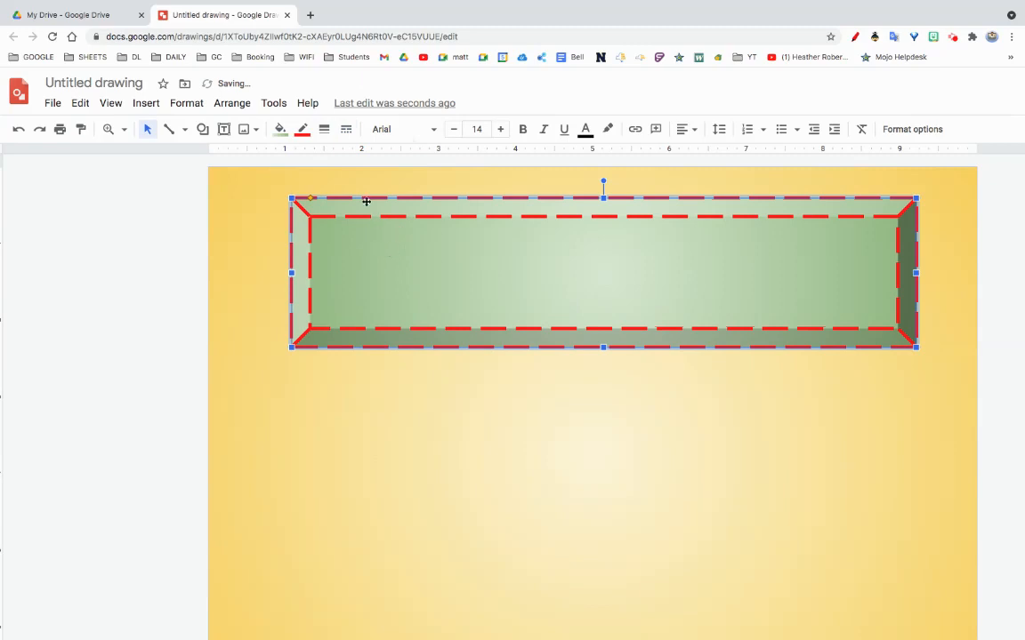
left_click(347, 131)
left_click(356, 153)
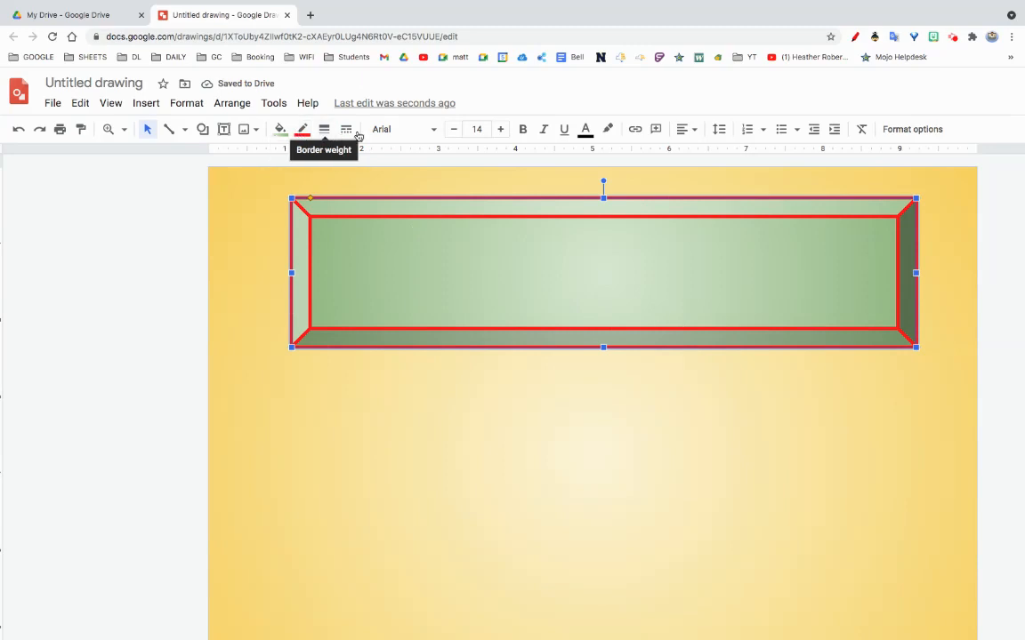
left_click(271, 232)
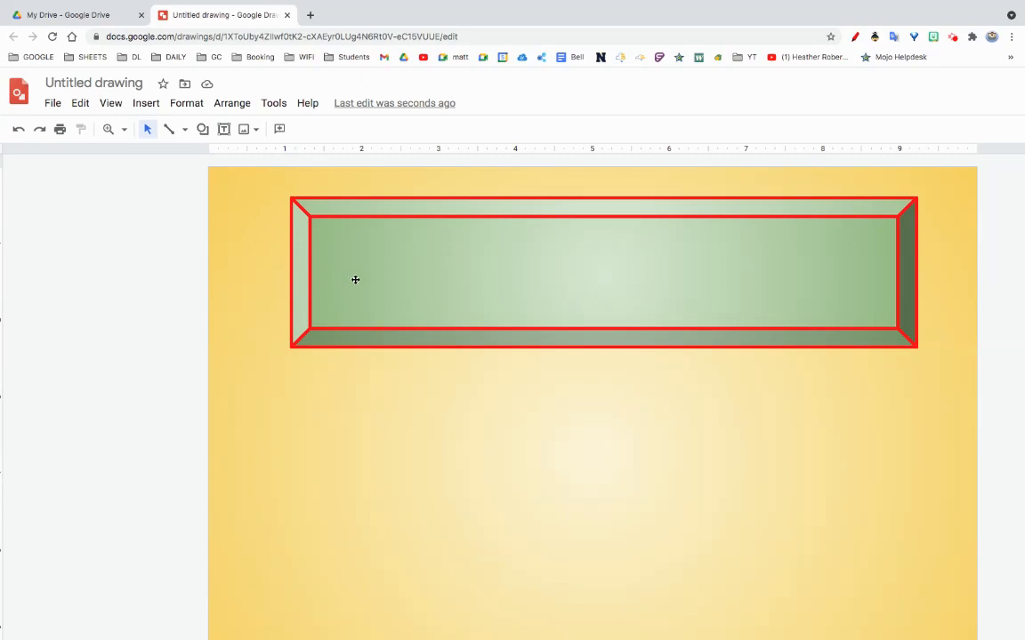
Add a text box about 6.8 by 0.9 inches inside the bevel shape with the text "FOCUS BOARD"
left_click(224, 130)
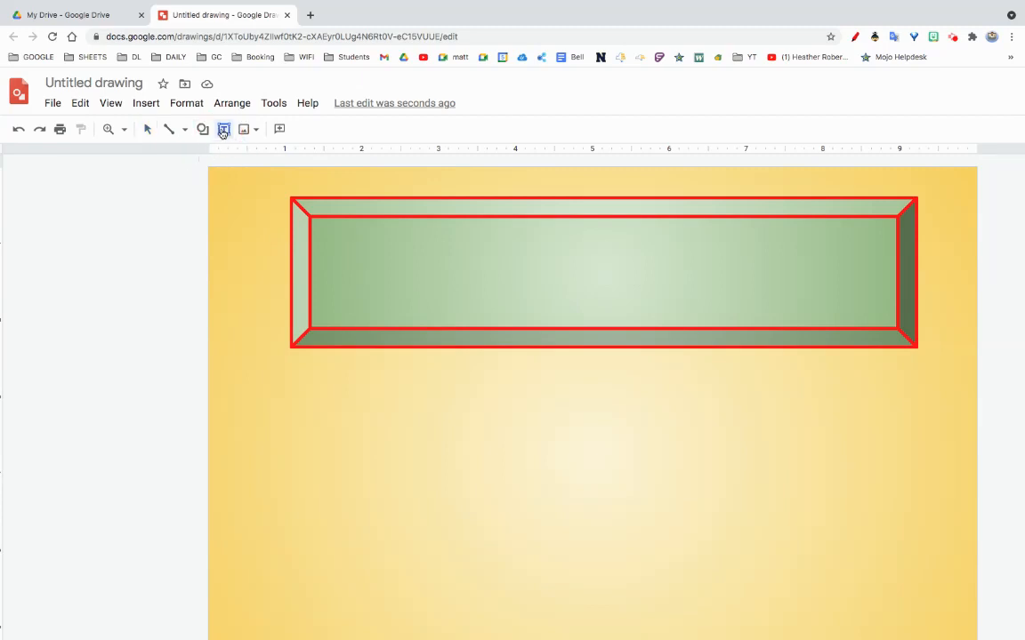
left_click(332, 229)
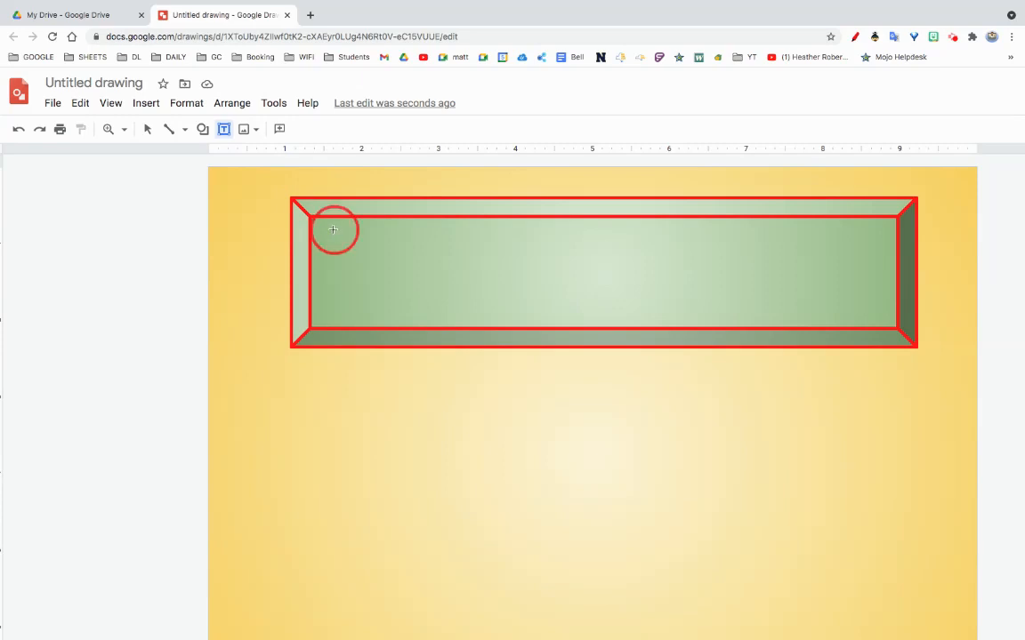
left_click_drag(332, 229, 853, 300)
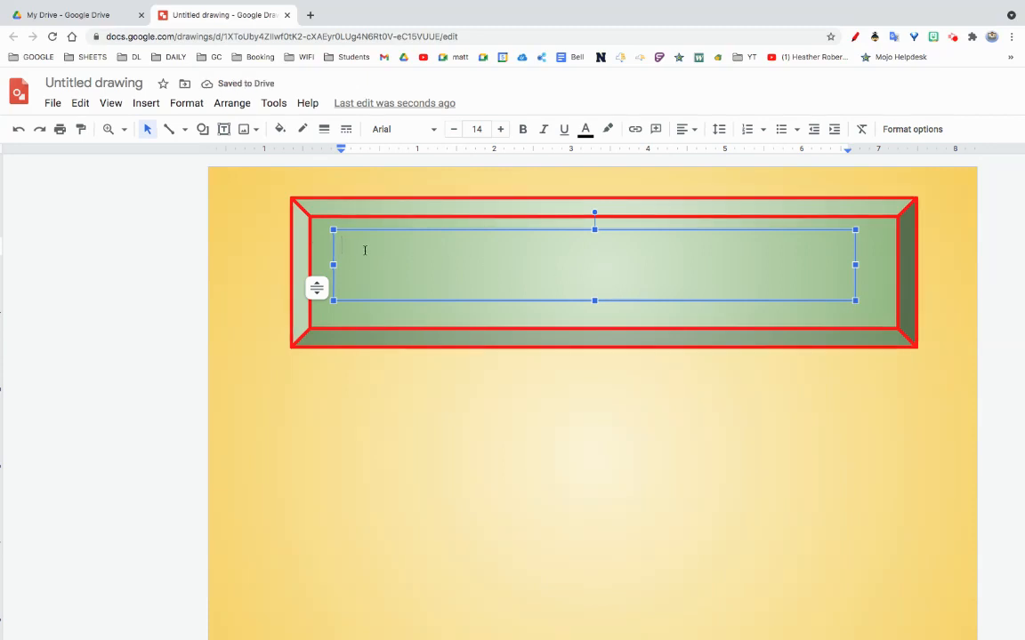
type("FOCUS BOARD")
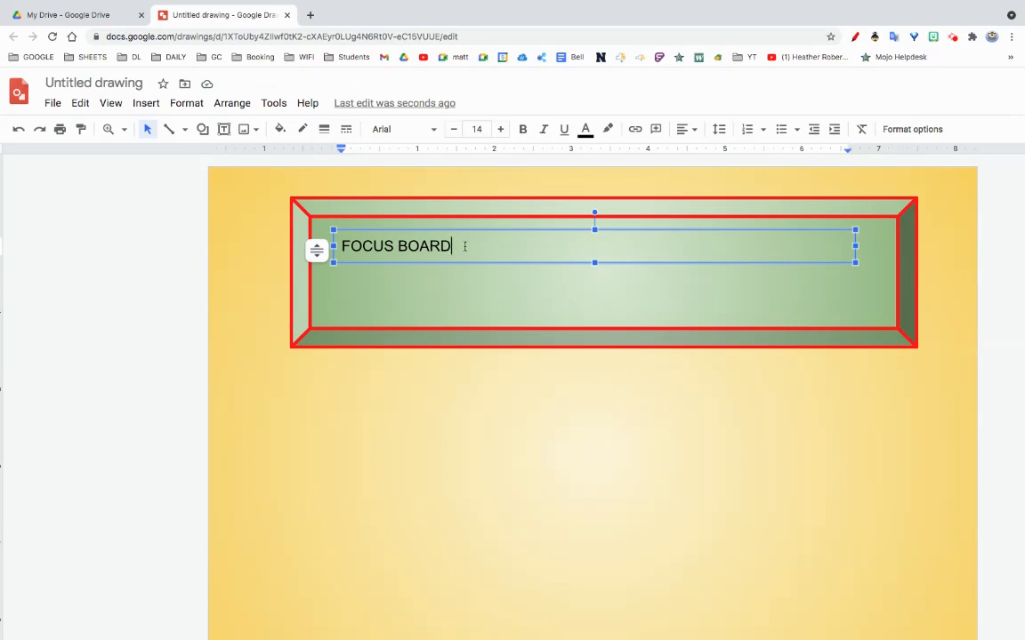
Set the FOCUS BOARD text to font size 37 and centre-align it within its text box
left_click_drag(464, 246, 344, 246)
left_click(500, 129)
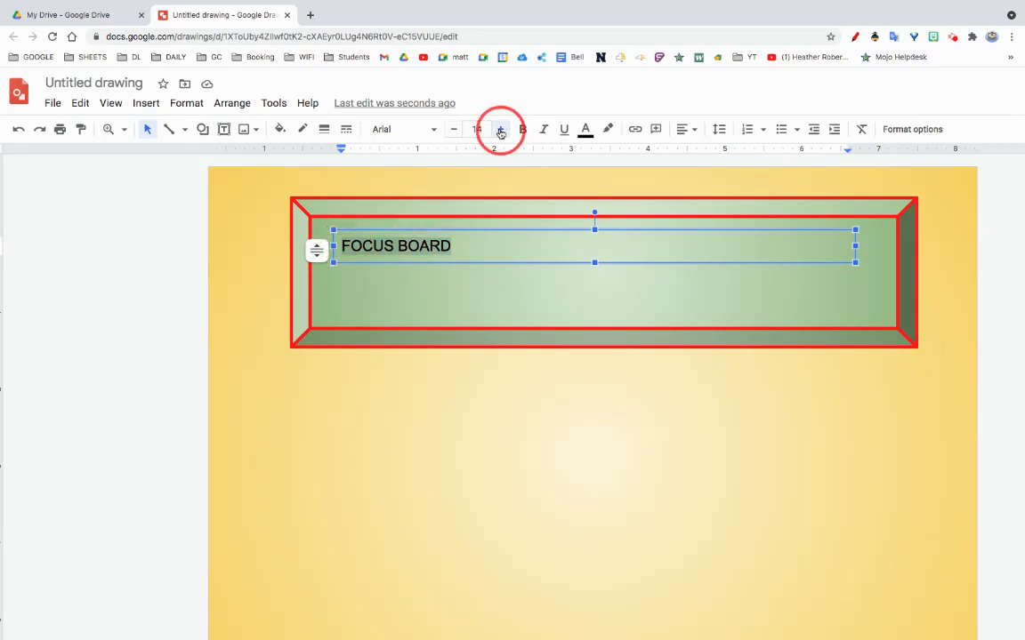
left_click(500, 129)
left_click(500, 128)
left_click(500, 129)
left_click(500, 129)
left_click(499, 129)
left_click(500, 128)
left_click(500, 129)
left_click(500, 129)
left_click(500, 129)
left_click(500, 129)
left_click(500, 129)
left_click(500, 129)
left_click(500, 129)
left_click(499, 129)
left_click(500, 129)
left_click(500, 129)
left_click(500, 129)
left_click(500, 129)
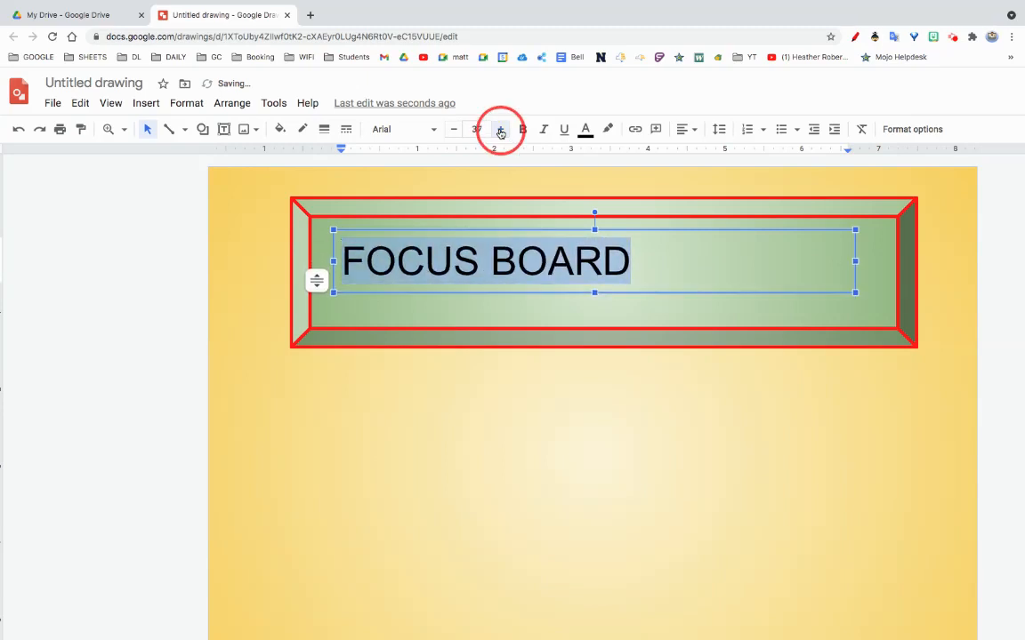
left_click(686, 132)
left_click(705, 153)
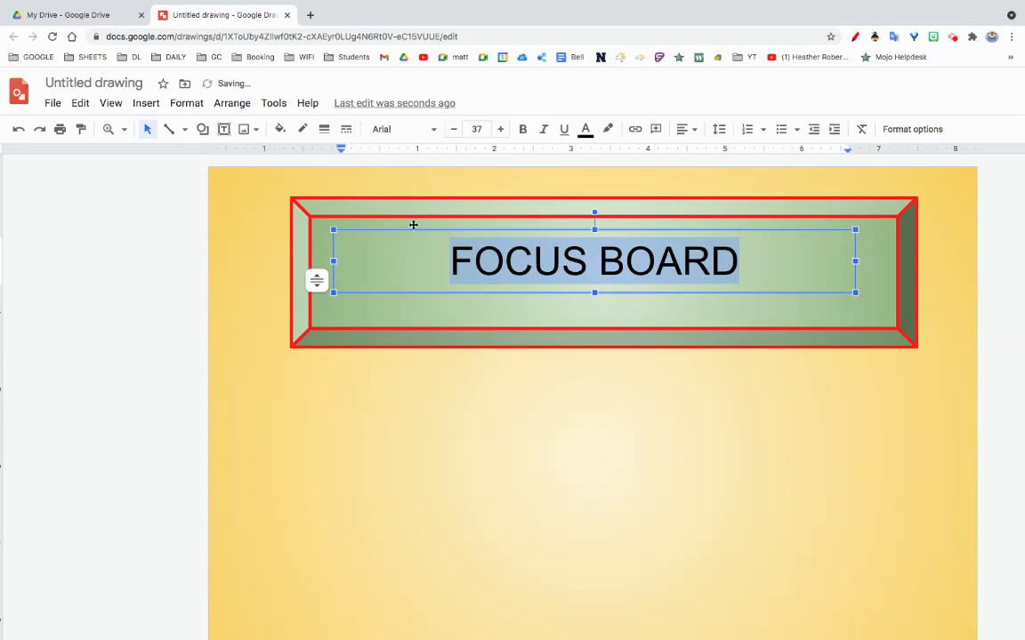